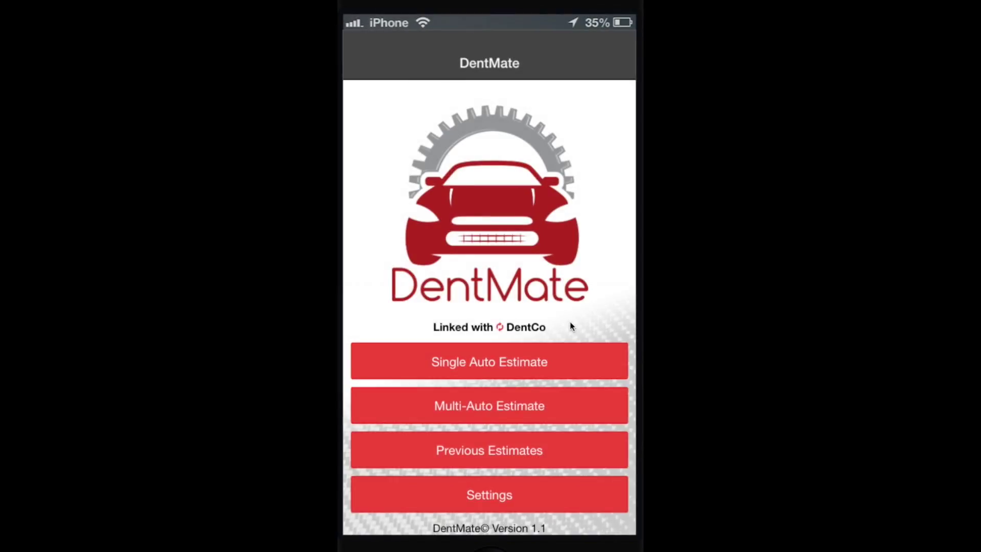
pyautogui.click(488, 455)
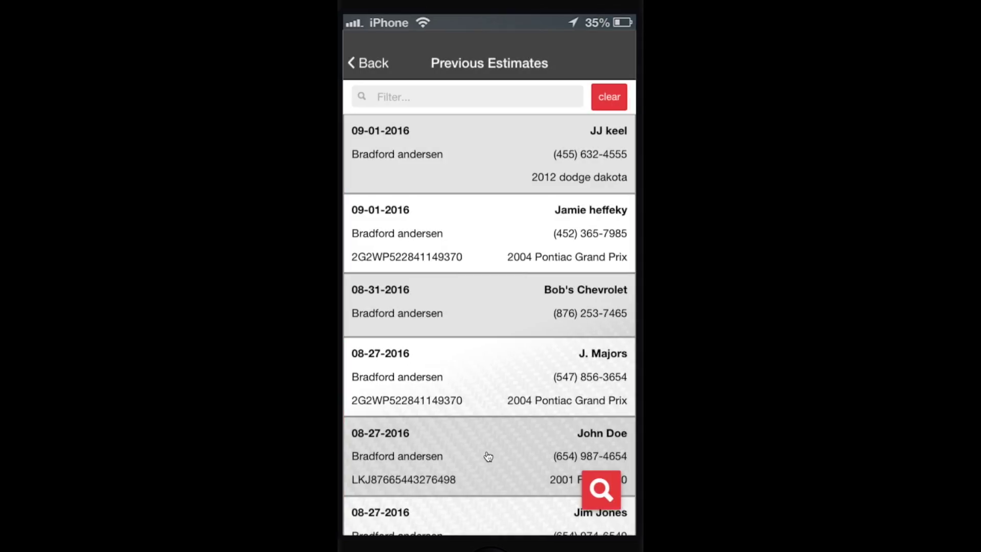
pyautogui.moveTo(504, 335); pyautogui.dragTo(508, 261)
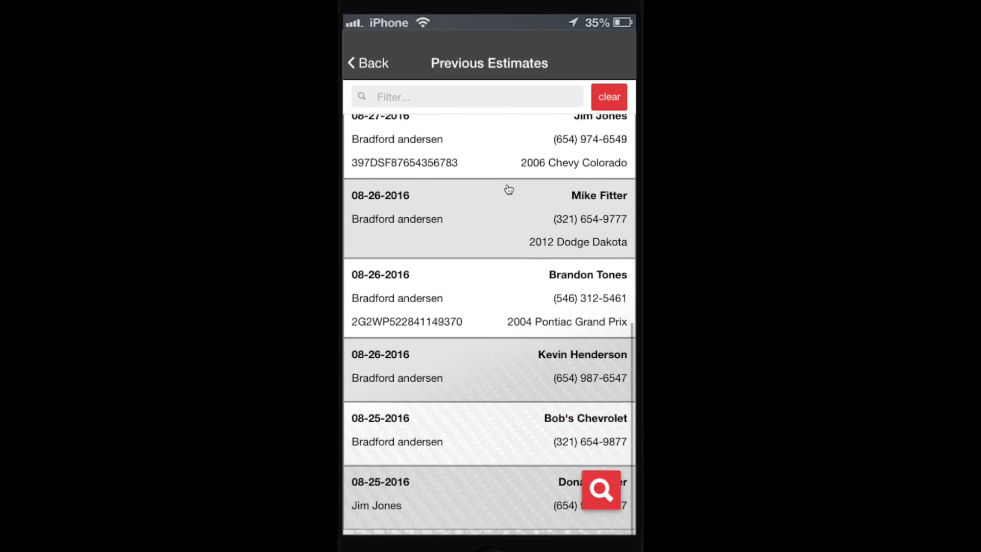
pyautogui.moveTo(509, 223); pyautogui.dragTo(530, 392)
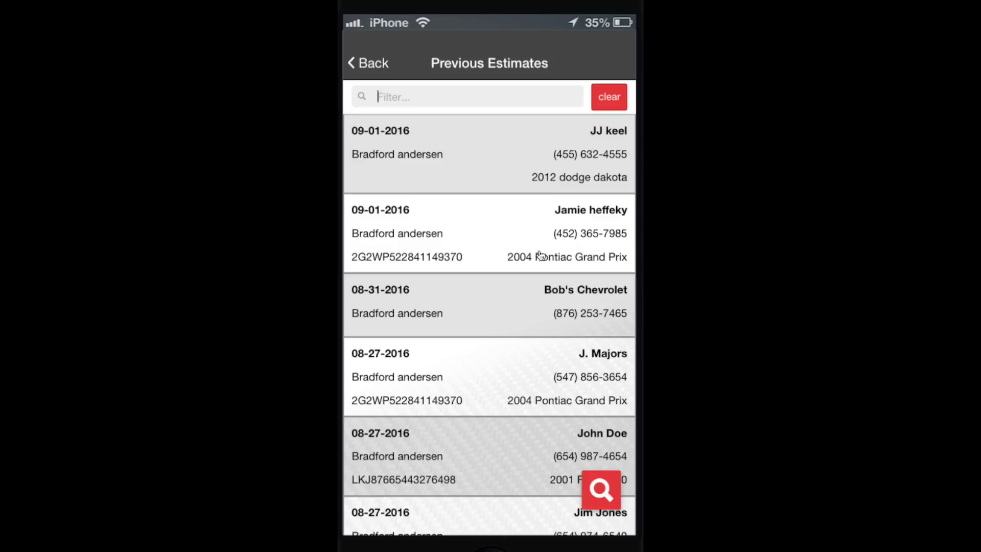
pyautogui.click(449, 97)
pyautogui.write('dodge')
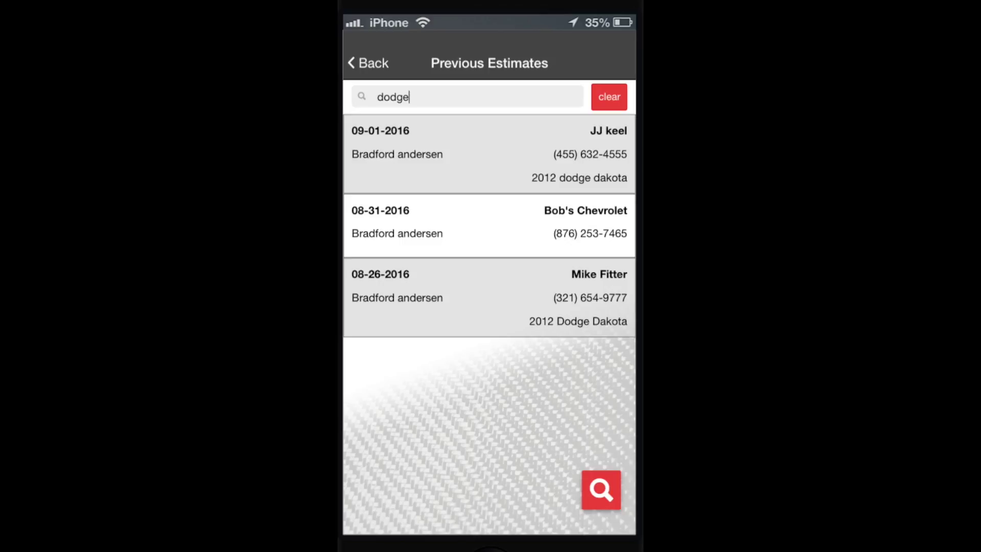
pyautogui.press('BackSpace')
pyautogui.press('BackSpace')
pyautogui.press('BackSpace')
pyautogui.press('BackSpace')
pyautogui.press('BackSpace')
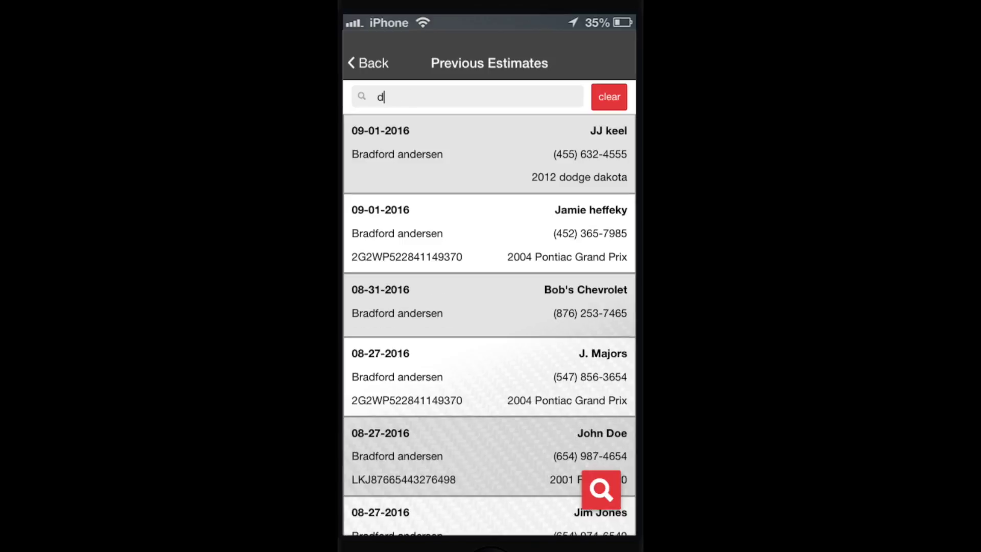
pyautogui.write('major')
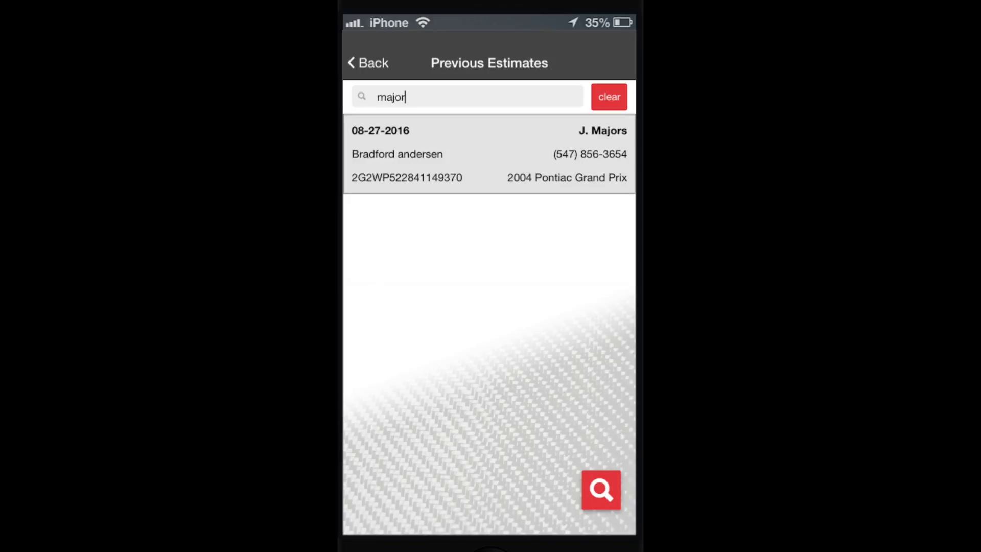
pyautogui.press('BackSpace')
pyautogui.press('BackSpace')
pyautogui.press('BackSpace')
pyautogui.press('BackSpace')
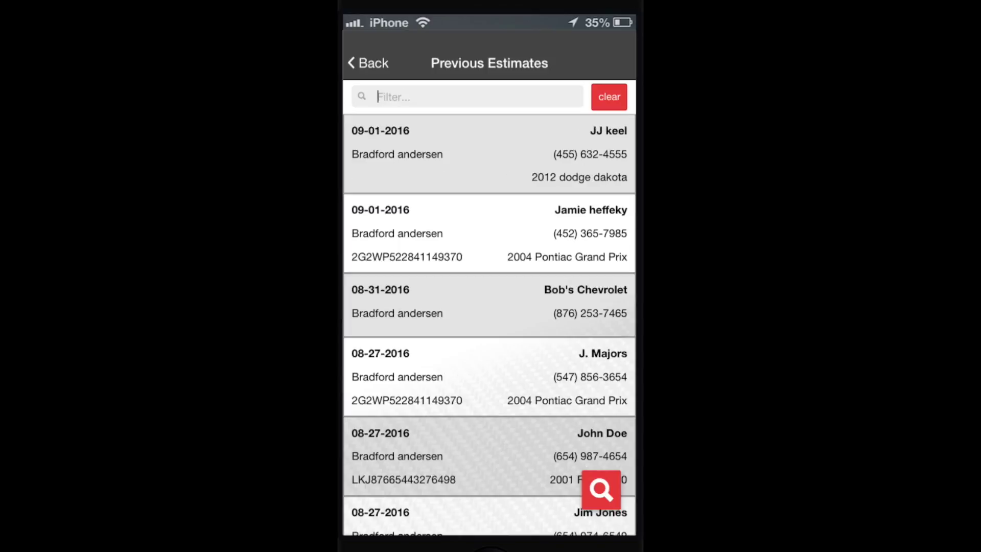
pyautogui.write('4555')
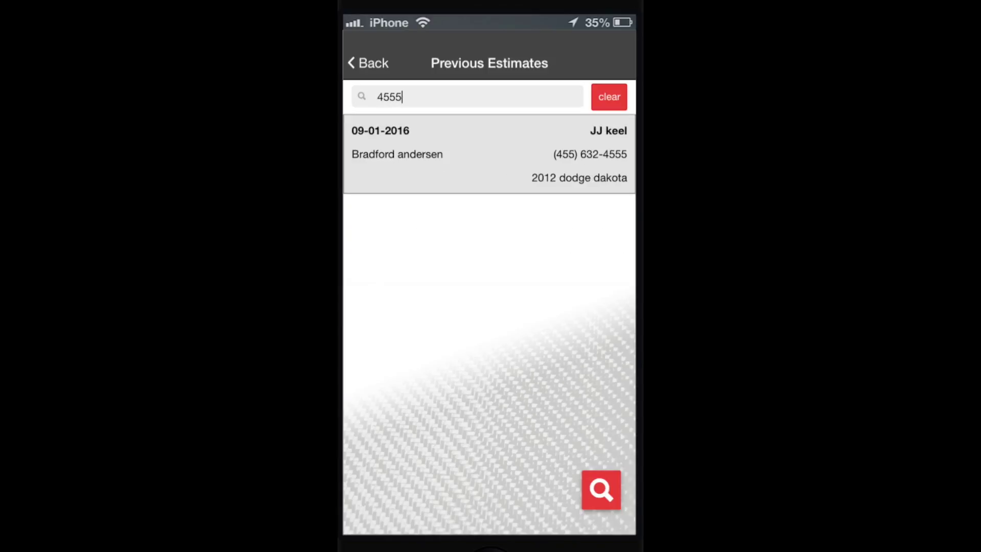
pyautogui.press('BackSpace')
pyautogui.press('BackSpace')
pyautogui.press('BackSpace')
pyautogui.press('BackSpace')
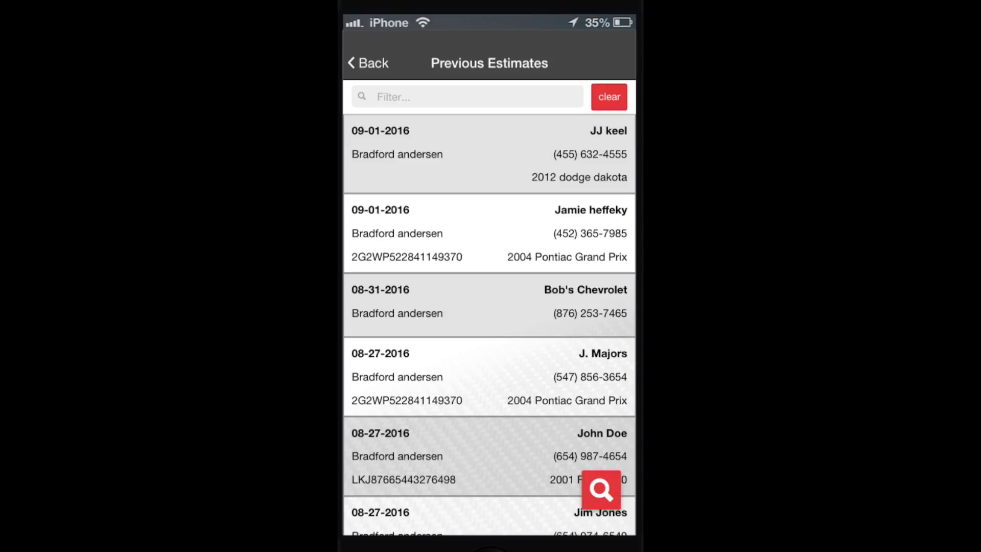
pyautogui.write('grand')
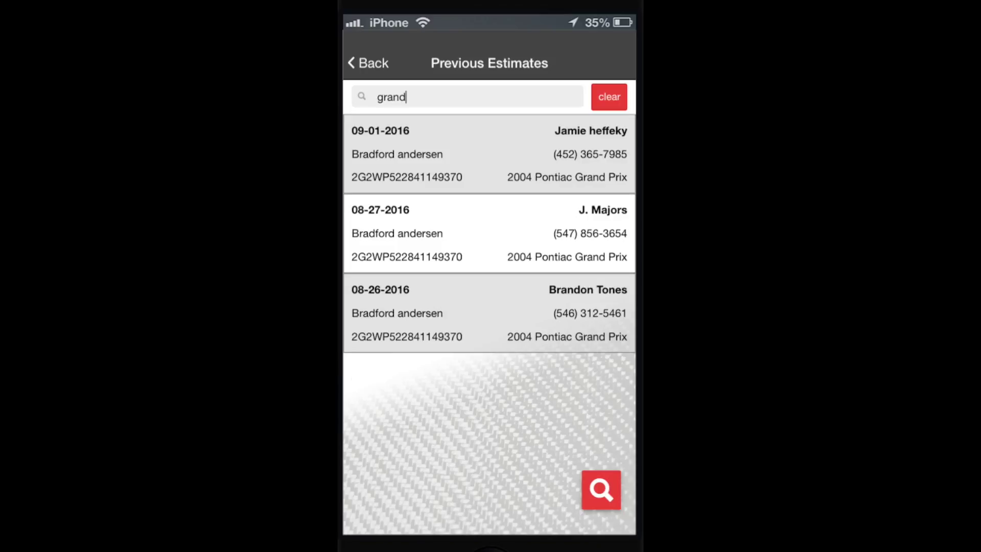
pyautogui.press('BackSpace')
pyautogui.press('BackSpace')
pyautogui.press('BackSpace')
pyautogui.press('BackSpace')
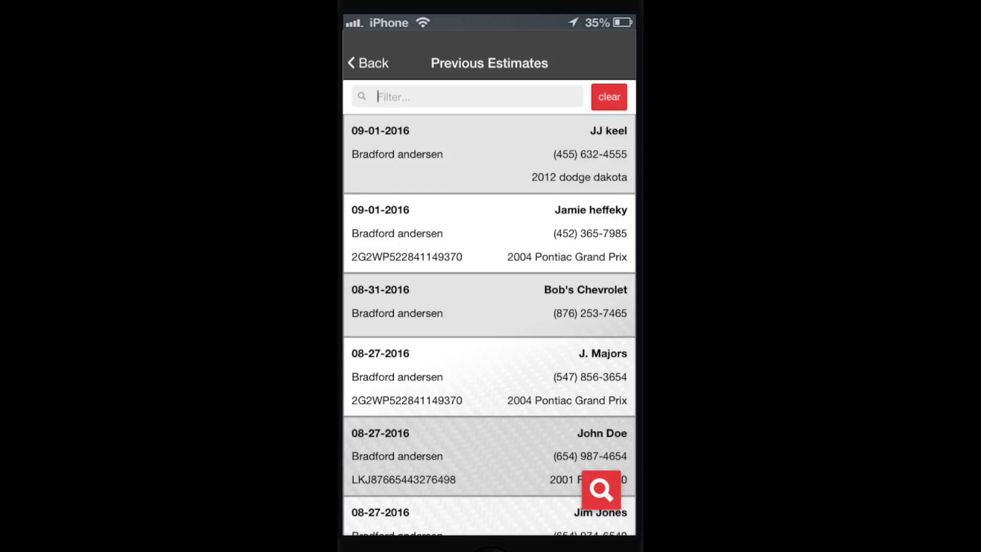
pyautogui.write('2g2')
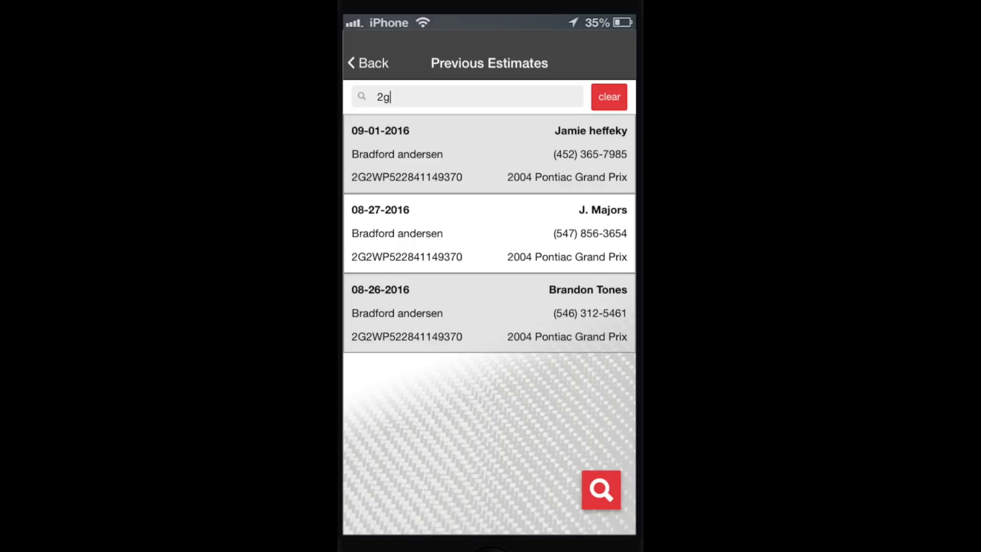
pyautogui.press('BackSpace')
pyautogui.press('BackSpace')
pyautogui.press('BackSpace')
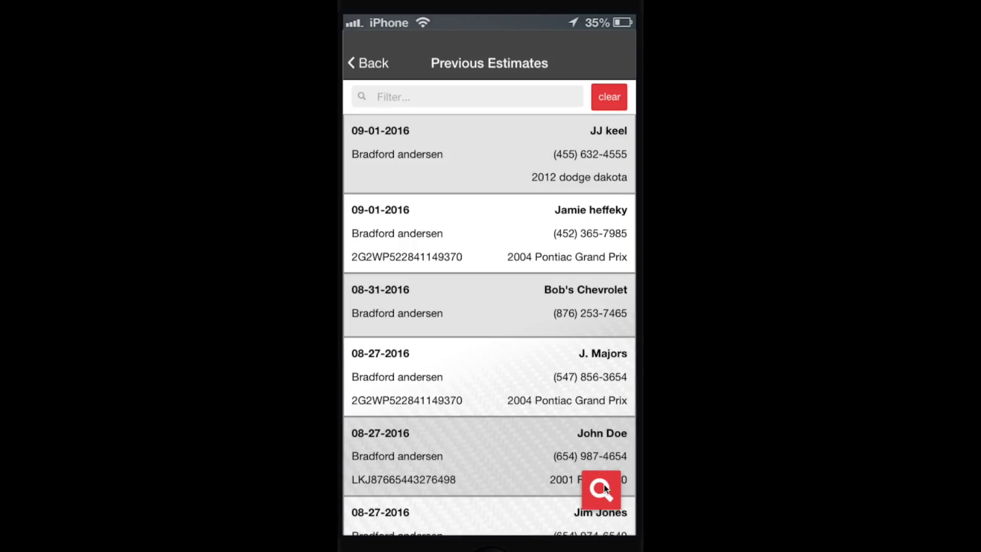
pyautogui.click(604, 484)
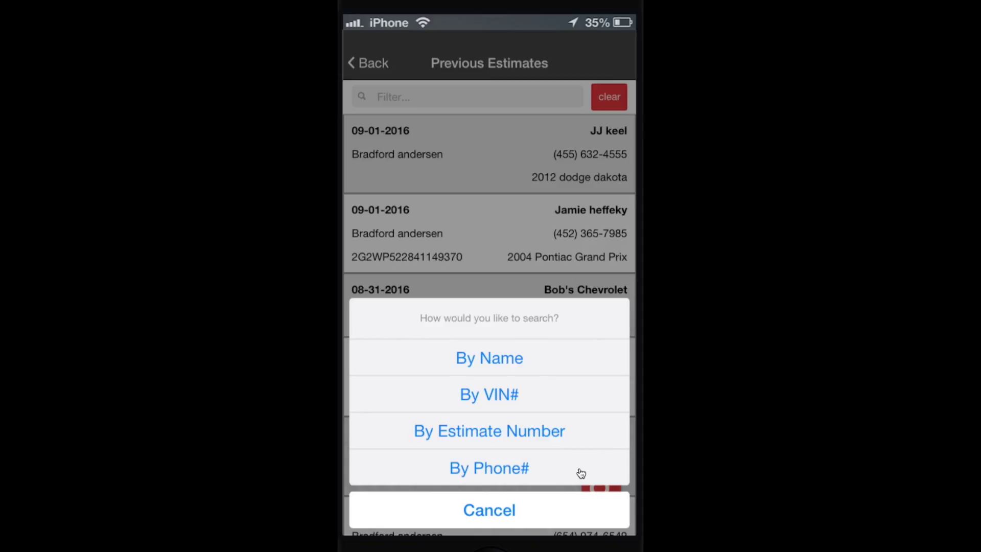
pyautogui.click(522, 357)
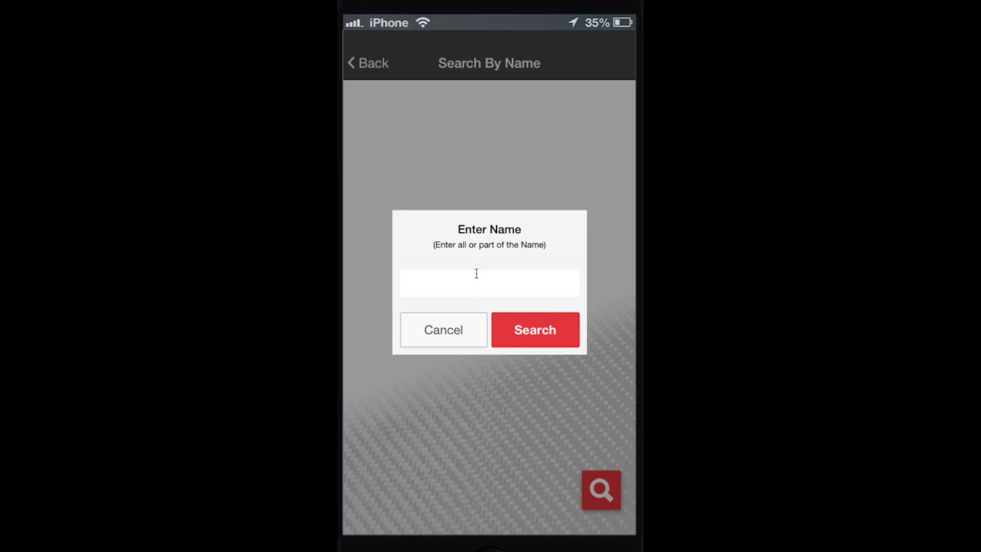
pyautogui.write('Jame')
pyautogui.press('BackSpace')
pyautogui.write('ie')
pyautogui.click(520, 332)
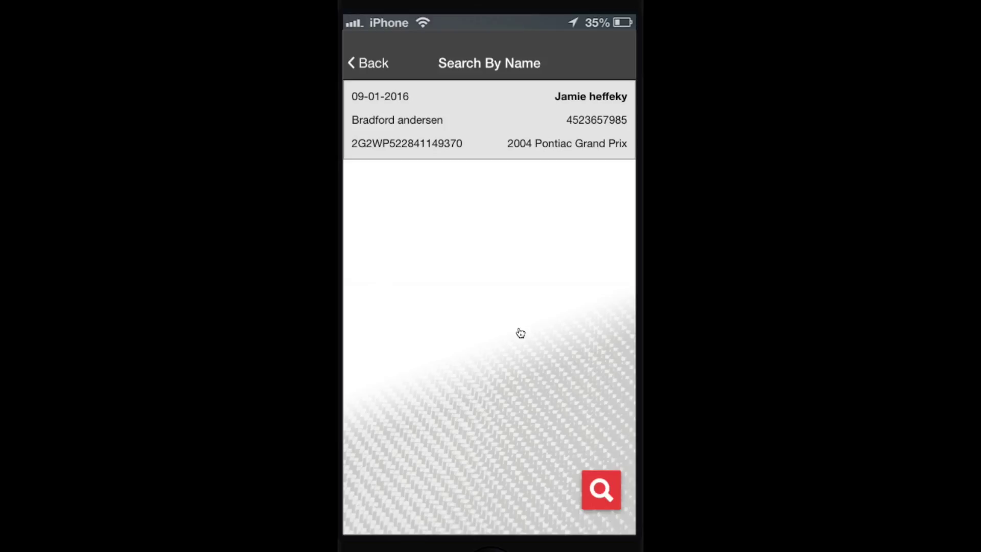
pyautogui.click(494, 131)
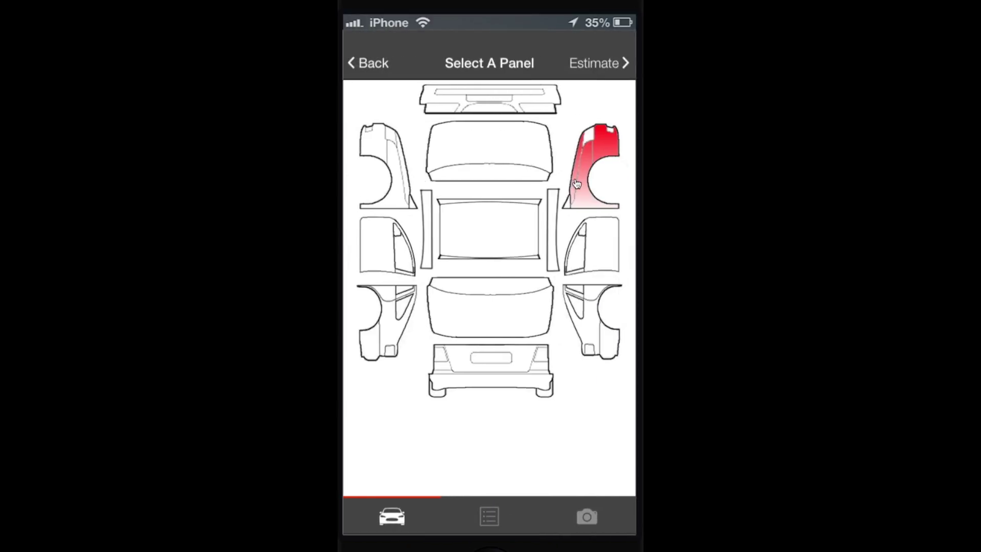
pyautogui.click(593, 63)
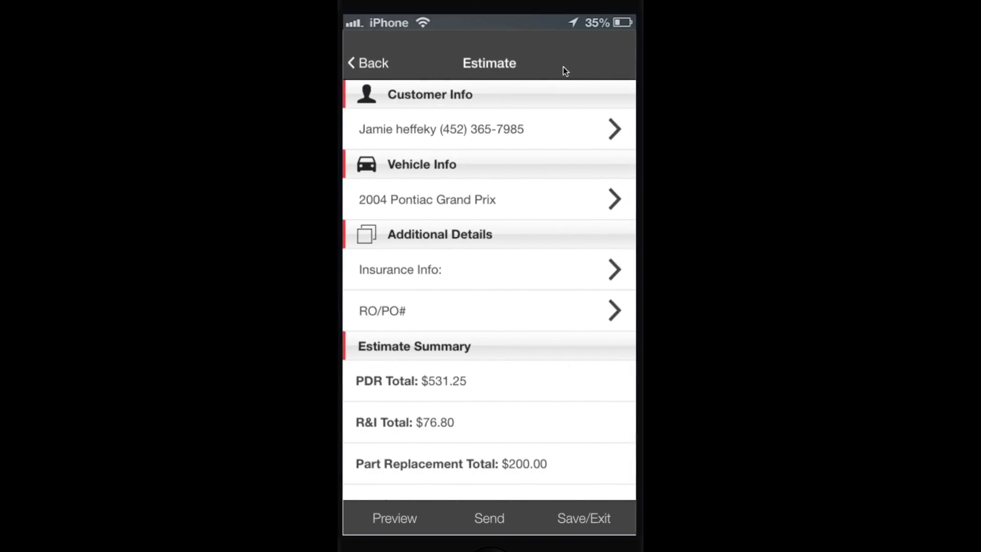
pyautogui.click(371, 74)
pyautogui.click(370, 74)
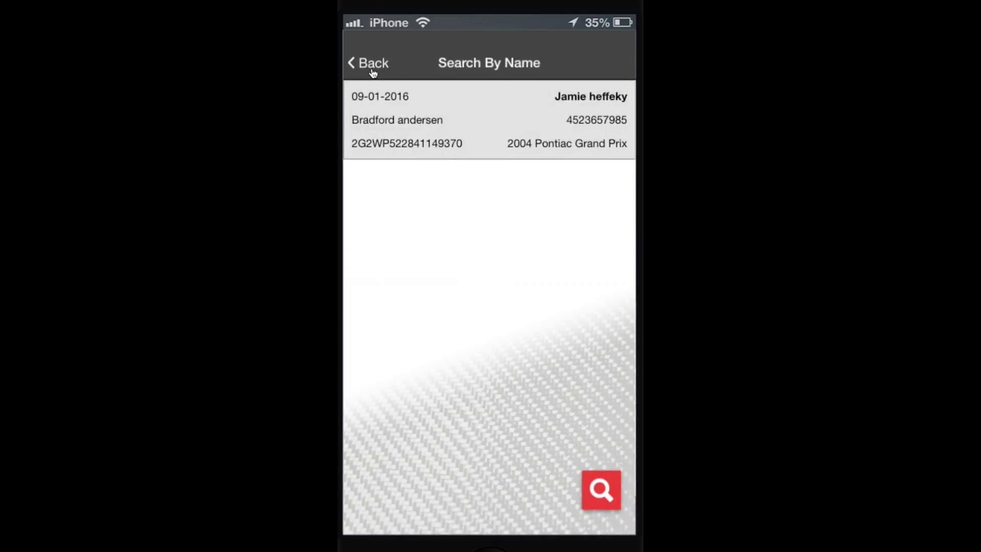
pyautogui.click(372, 73)
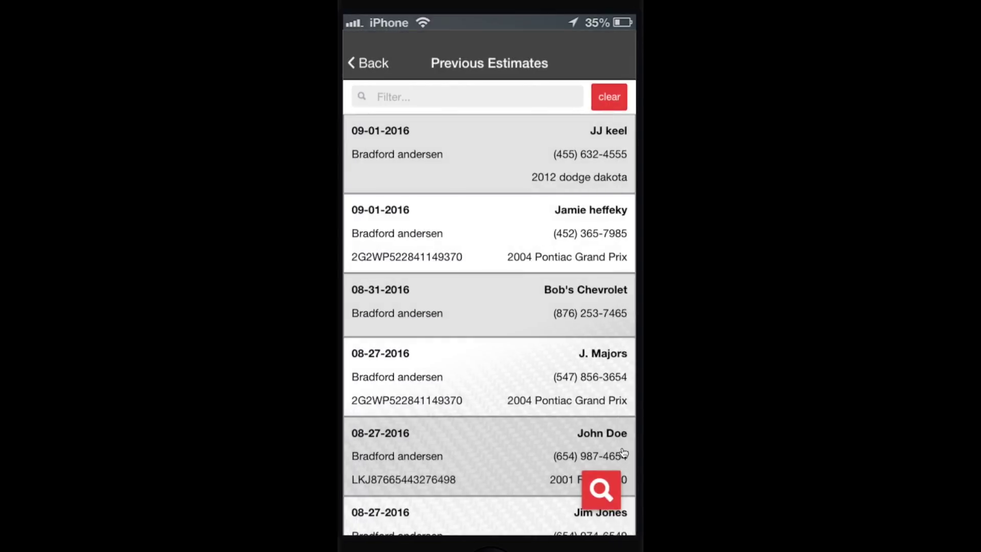
# - Search previous estimates by VIN for '2g2', then go back and bring up the search methods again
pyautogui.click(600, 478)
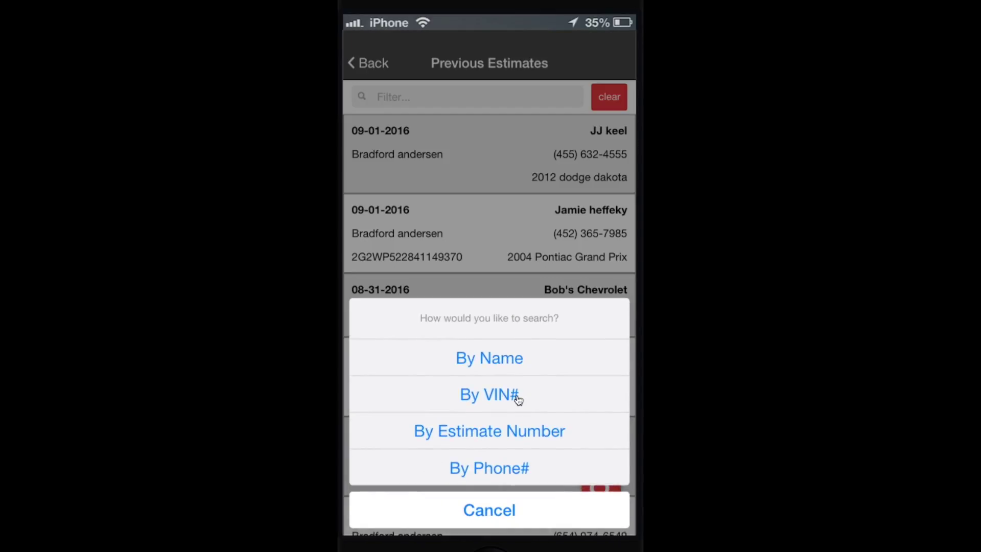
pyautogui.click(518, 397)
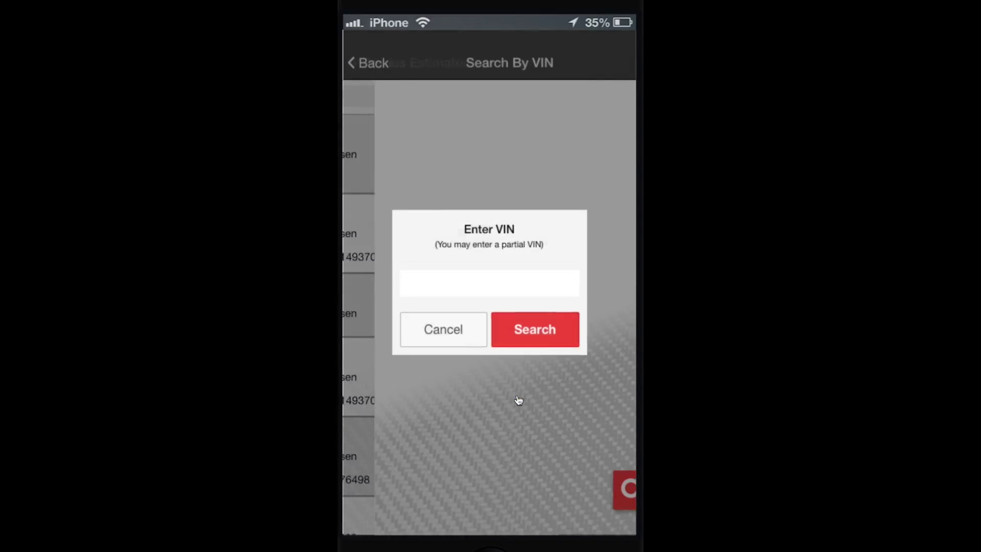
pyautogui.click(486, 278)
pyautogui.write('2g2')
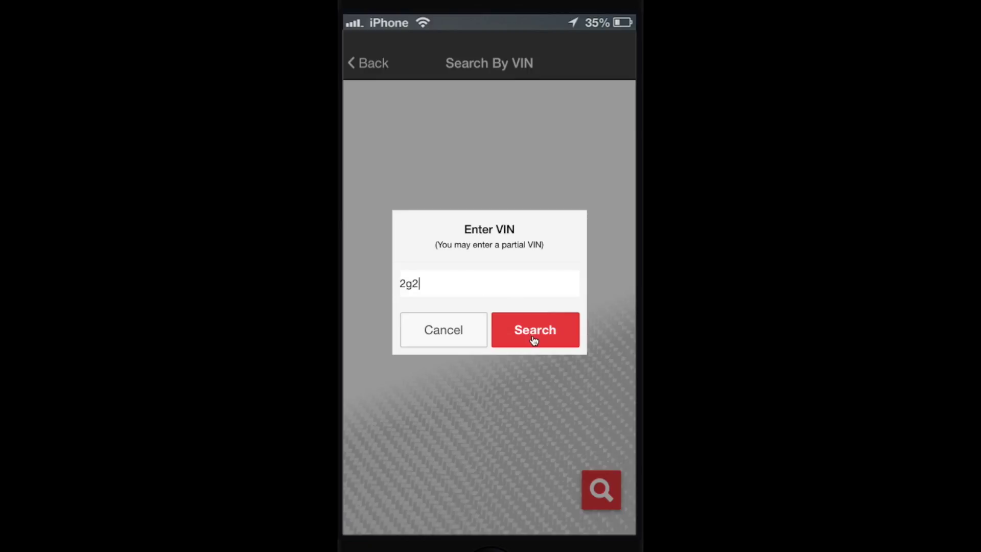
pyautogui.click(535, 340)
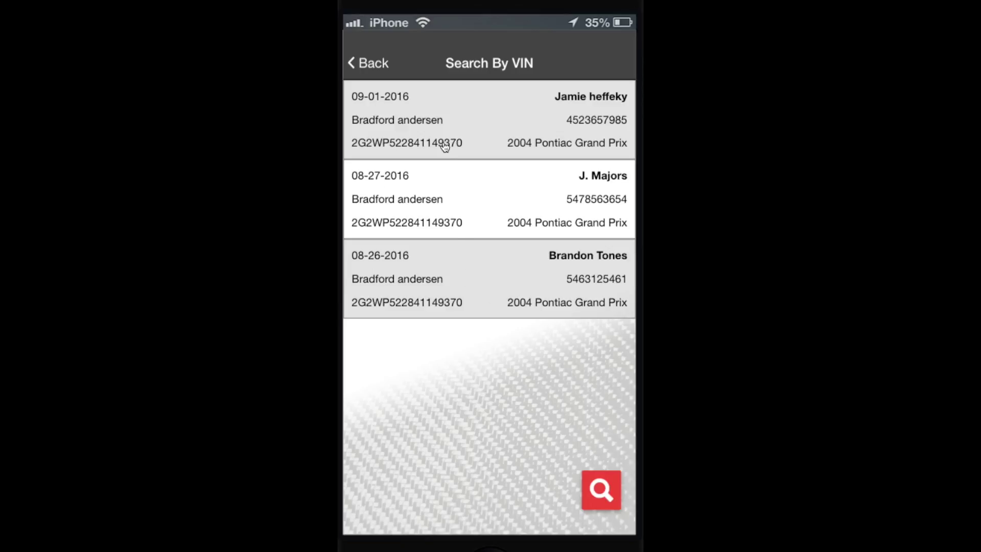
pyautogui.click(385, 68)
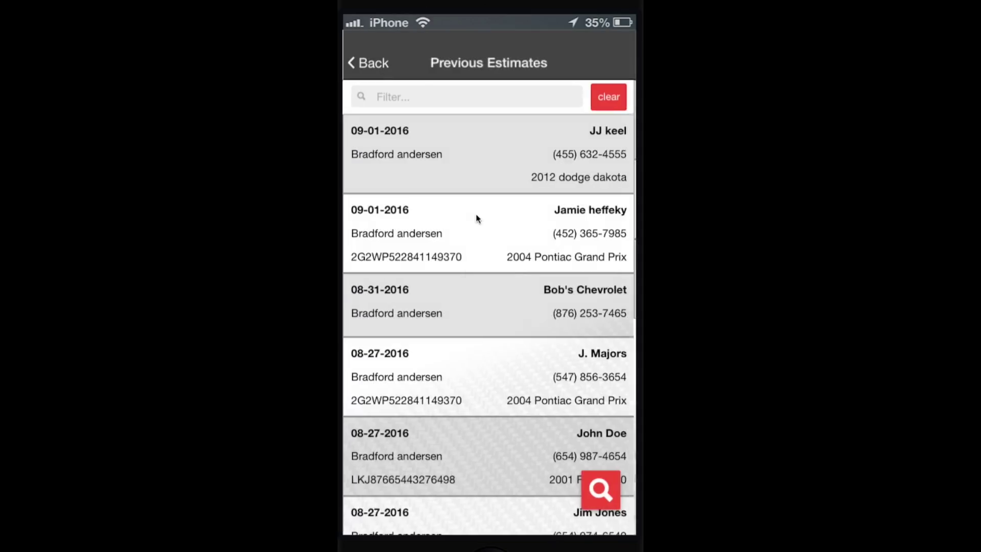
pyautogui.click(585, 478)
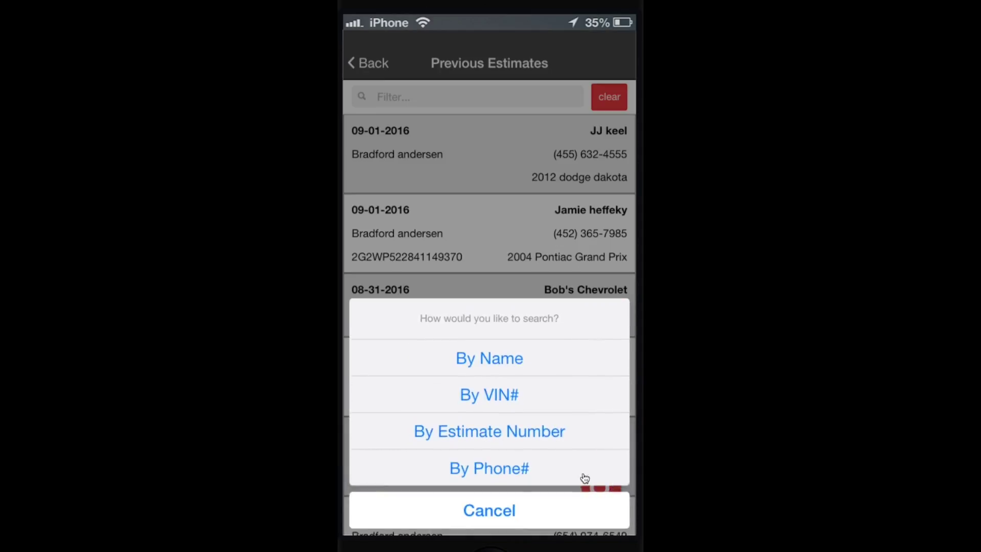
# - Search estimates by estimate number '0901', then return to the Previous Estimates list
pyautogui.click(514, 432)
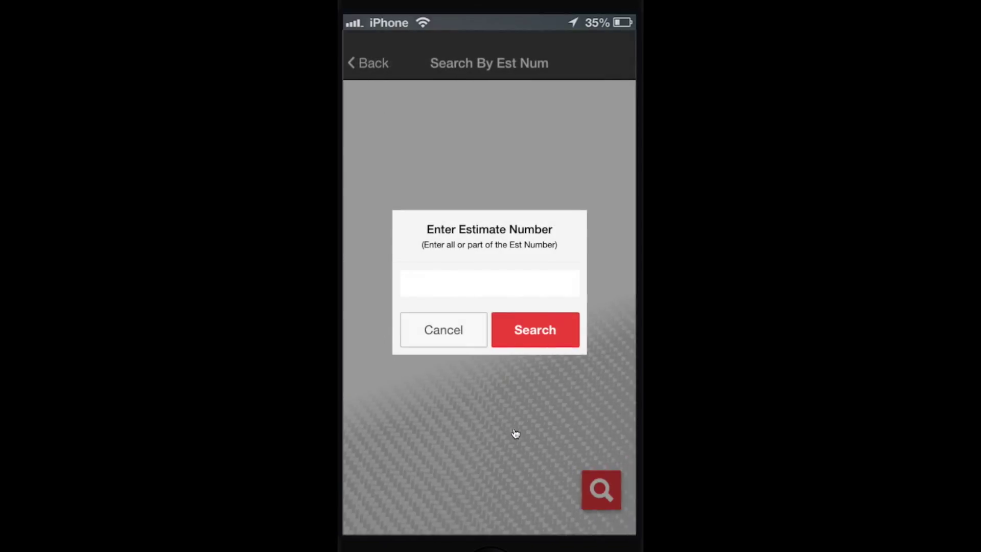
pyautogui.write('0901')
pyautogui.click(541, 340)
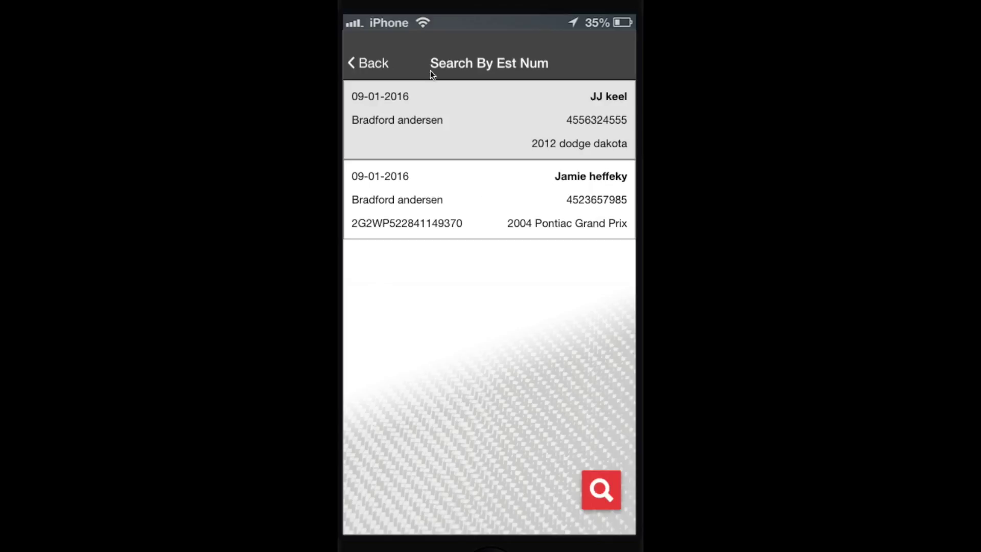
pyautogui.click(378, 63)
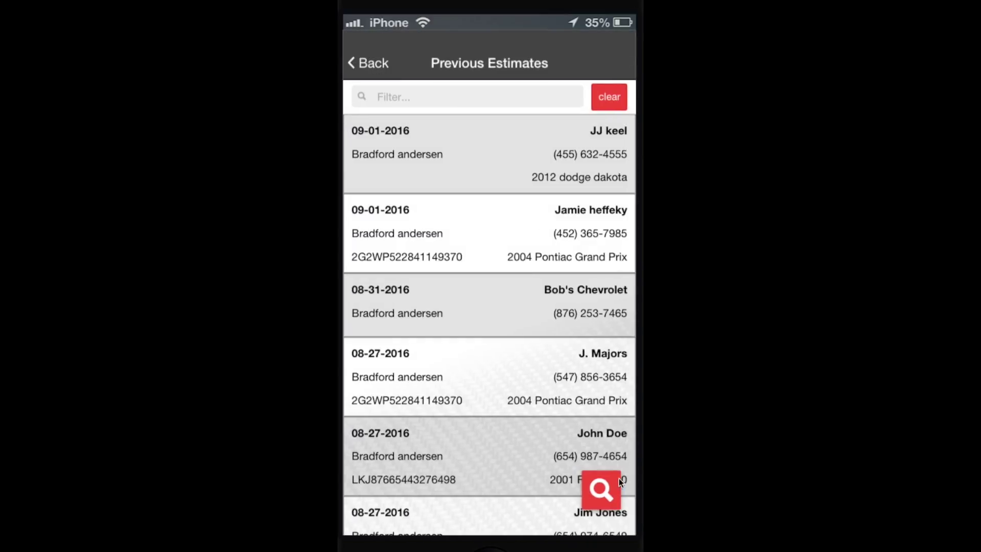
# - Search estimates by a partial phone number, then return to the Previous Estimates list
pyautogui.click(601, 489)
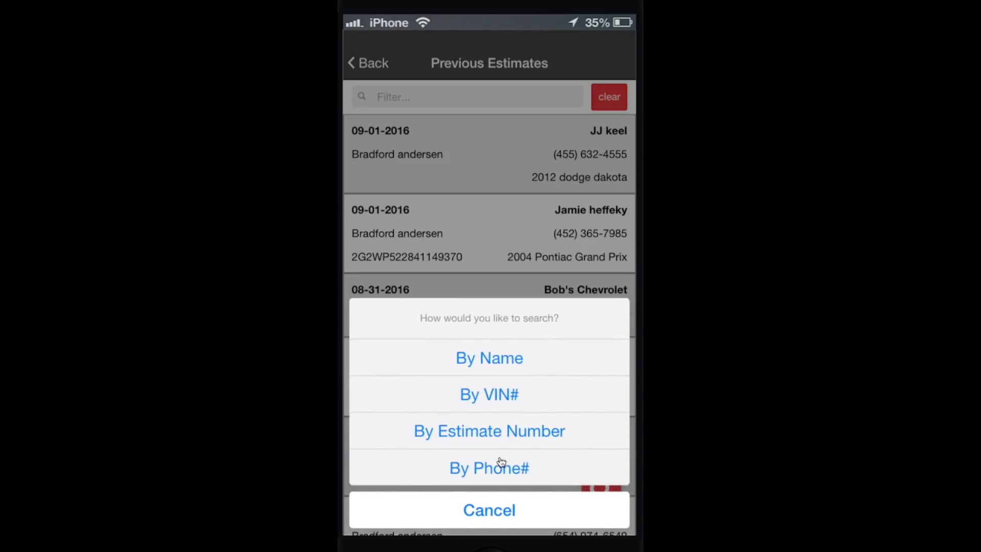
pyautogui.click(498, 467)
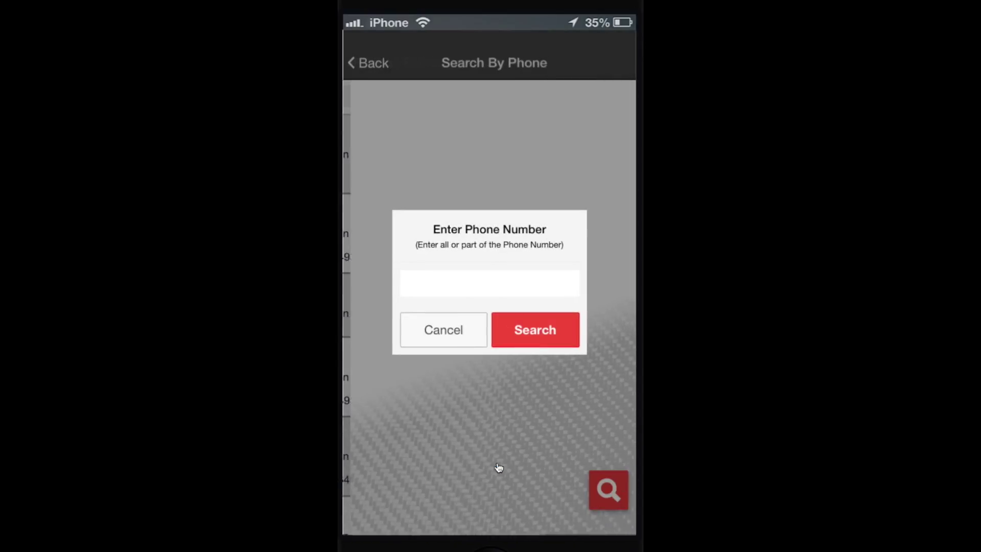
pyautogui.write('78')
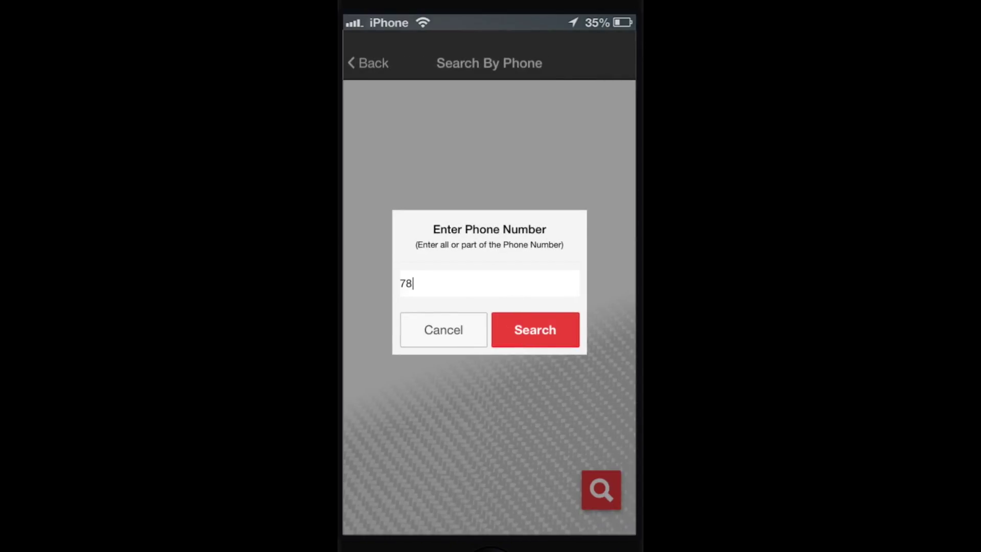
pyautogui.write('985')
pyautogui.click(561, 332)
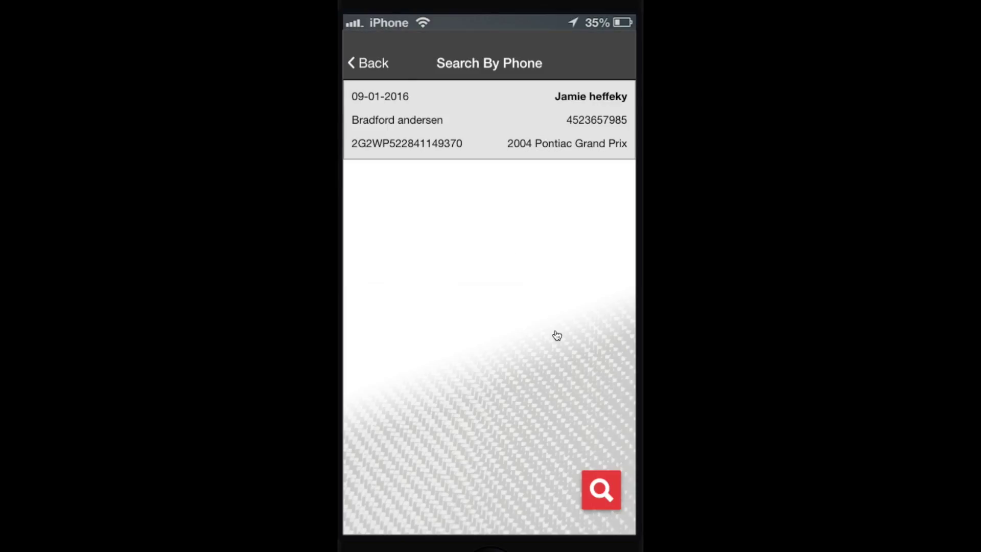
pyautogui.click(374, 63)
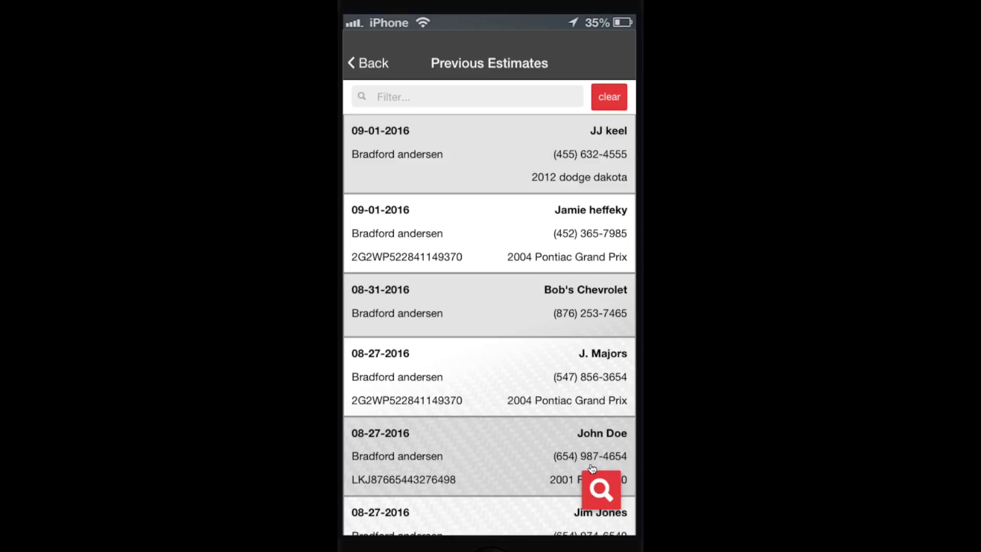
# - Dismiss the search choices, reopen the 2004 Pontiac Grand Prix estimate and view its summary totals
pyautogui.click(607, 495)
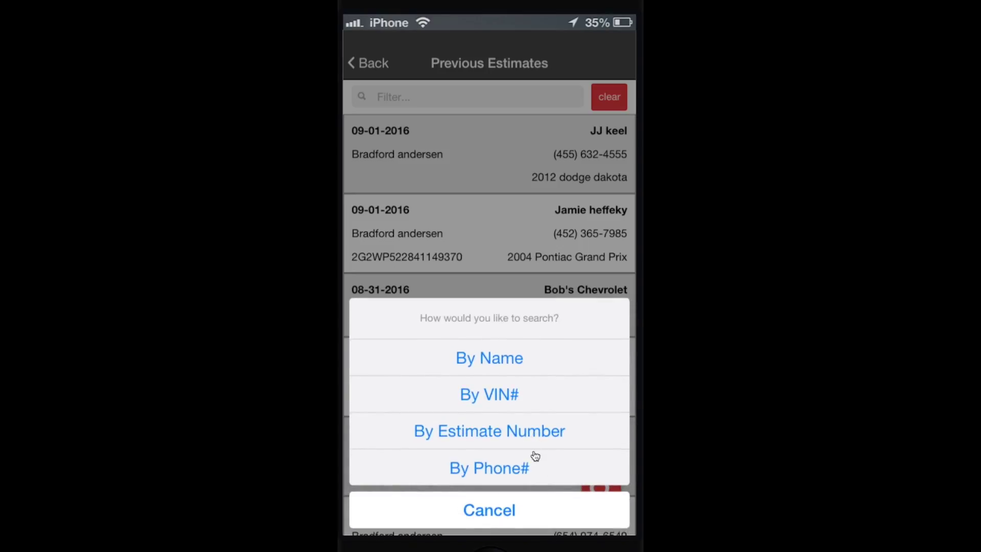
pyautogui.click(527, 509)
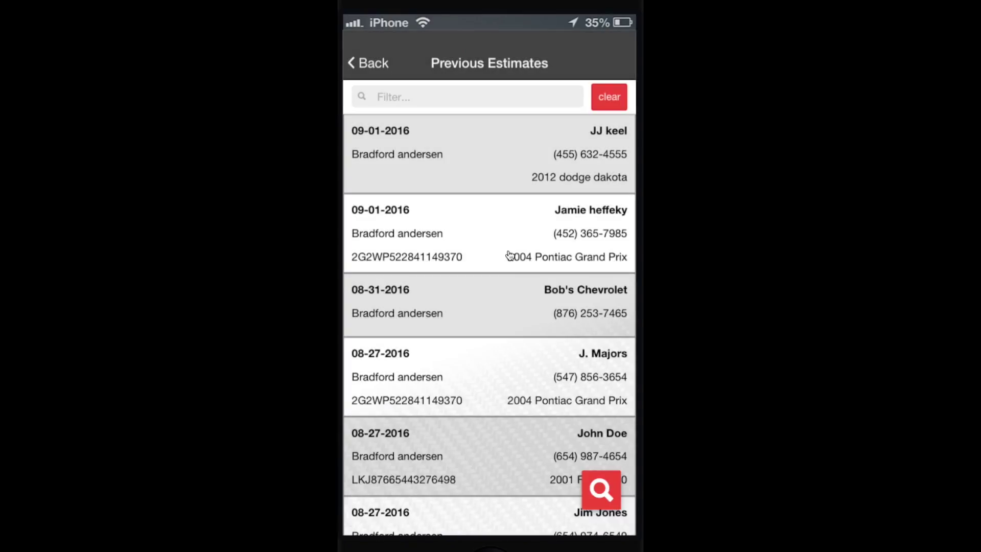
pyautogui.click(506, 233)
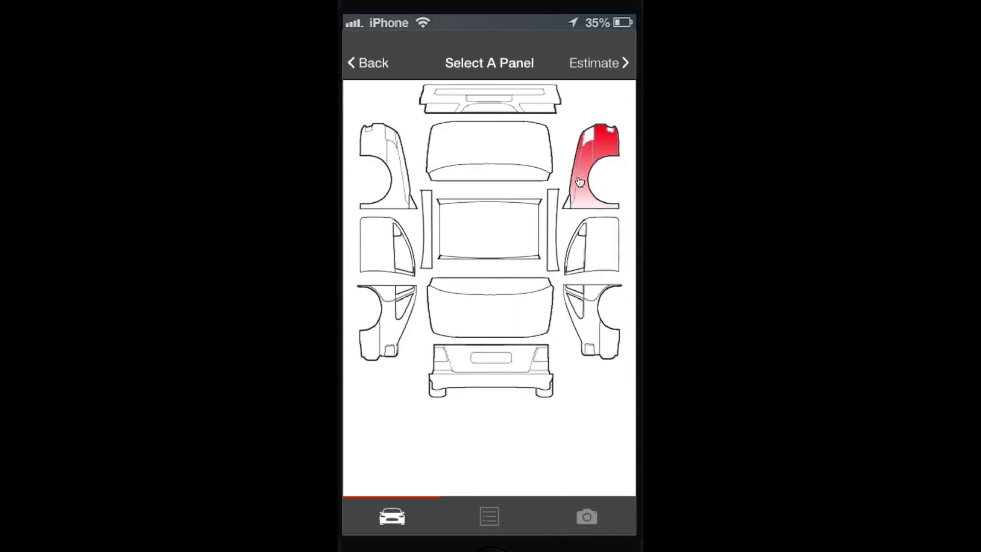
pyautogui.click(611, 67)
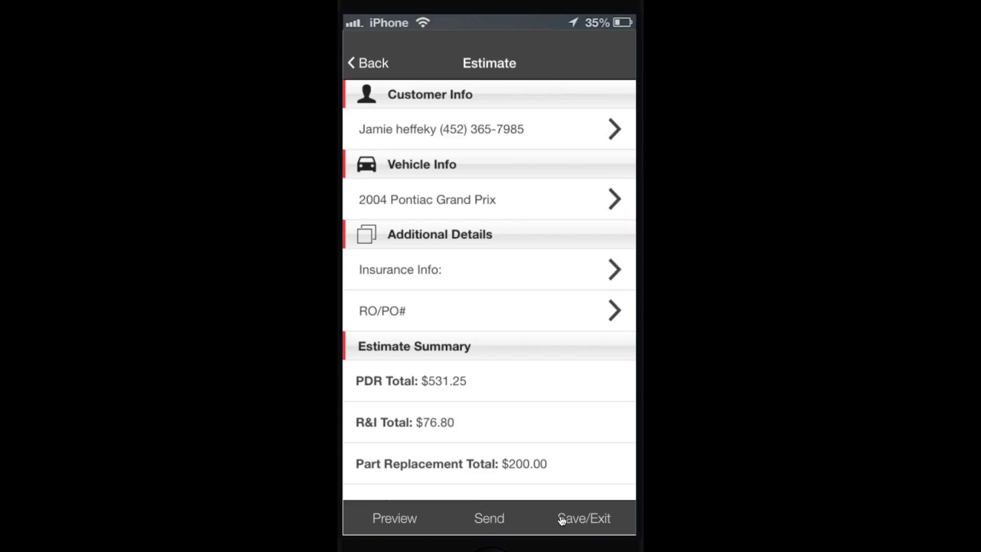
# - Go back to Previous Estimates and reopen the Bob's Chevrolet multi-vehicle estimate
pyautogui.click(368, 62)
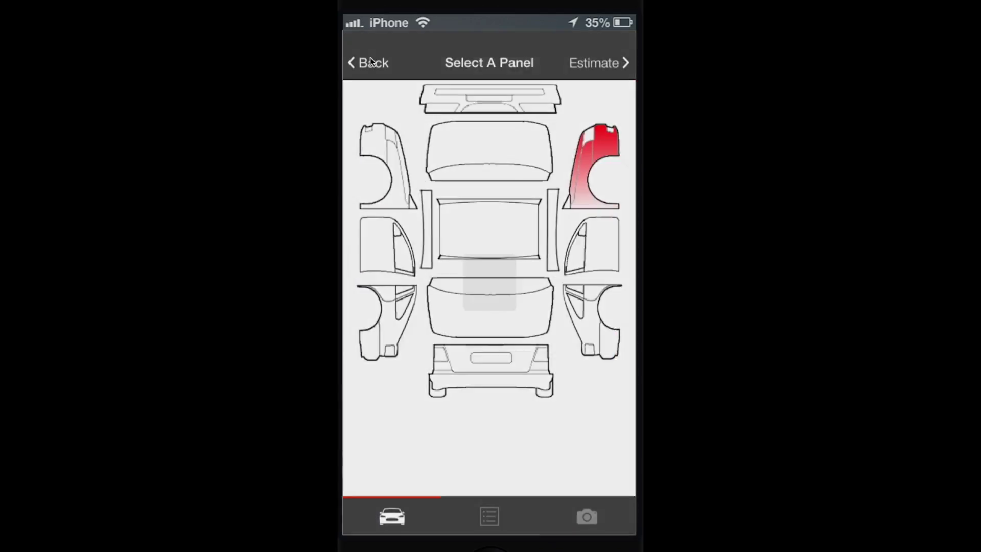
pyautogui.click(369, 60)
pyautogui.click(517, 308)
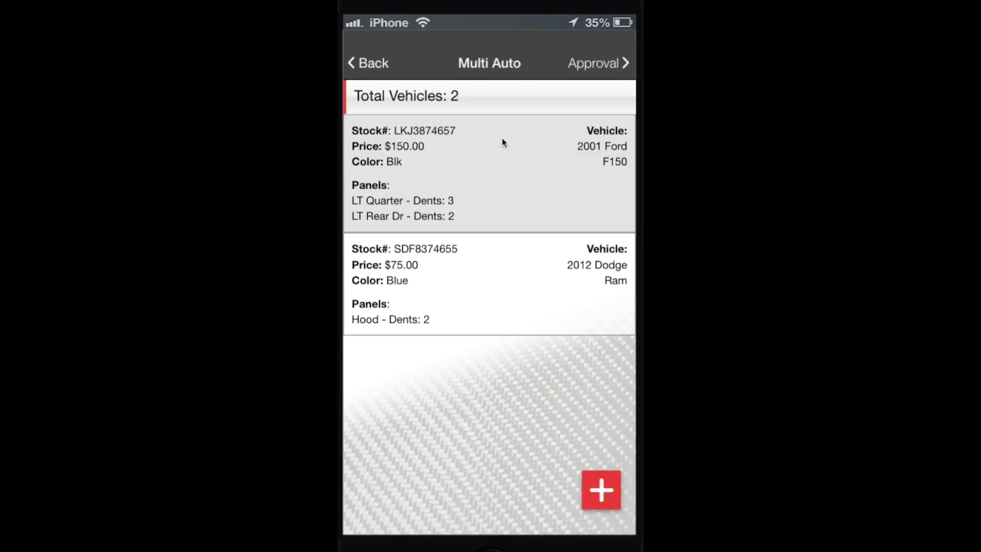
# - Approve both vehicles for $225.00, finalize the estimate and save back to home
pyautogui.click(602, 61)
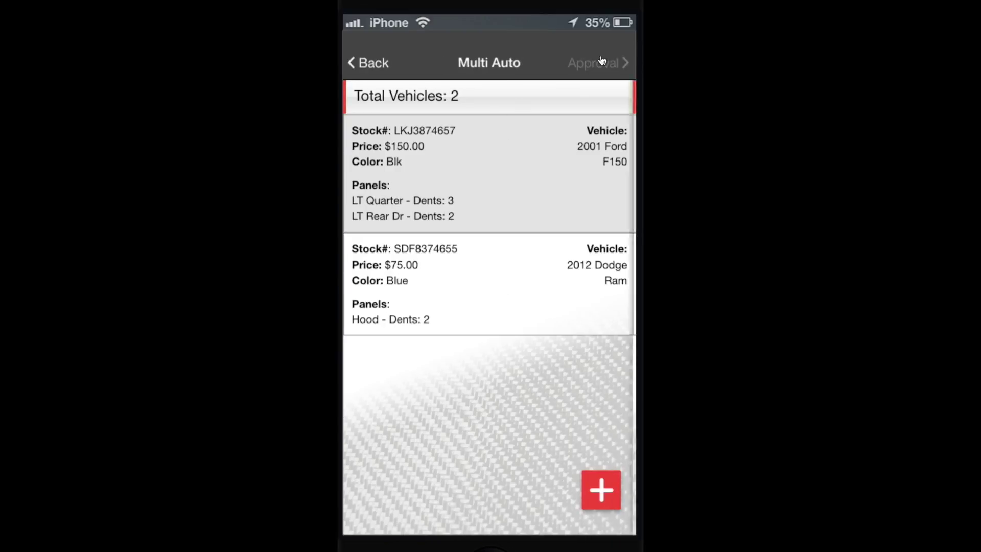
pyautogui.click(600, 480)
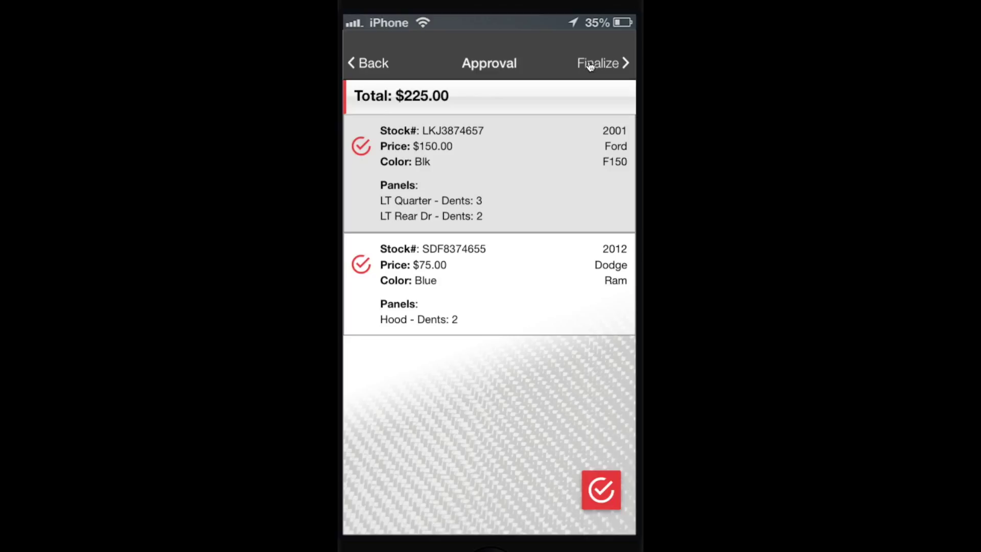
pyautogui.click(590, 65)
pyautogui.moveTo(537, 327); pyautogui.dragTo(535, 267)
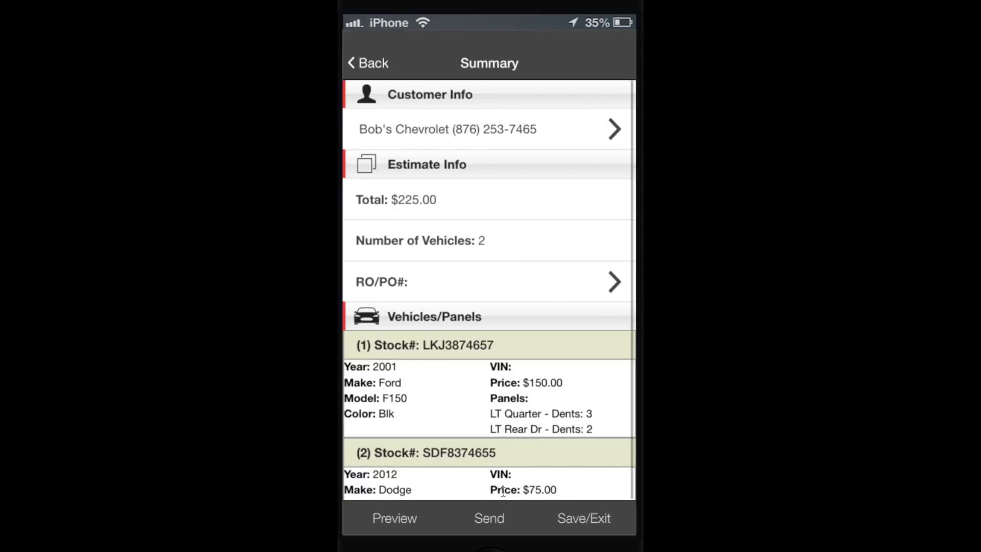
pyautogui.click(572, 522)
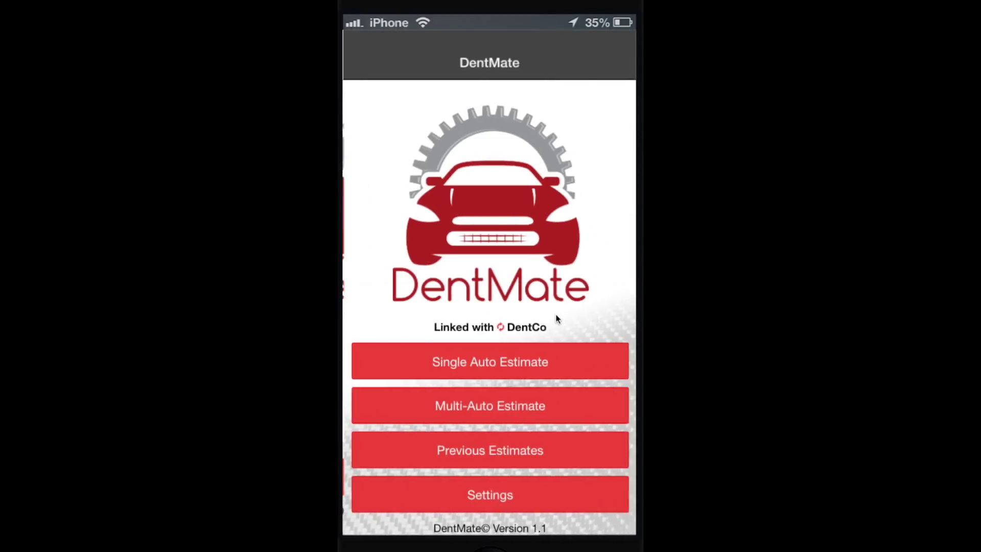
# - Open Previous Estimates, filter by a customer name, then by 'dodge', then clear the filter
pyautogui.click(506, 460)
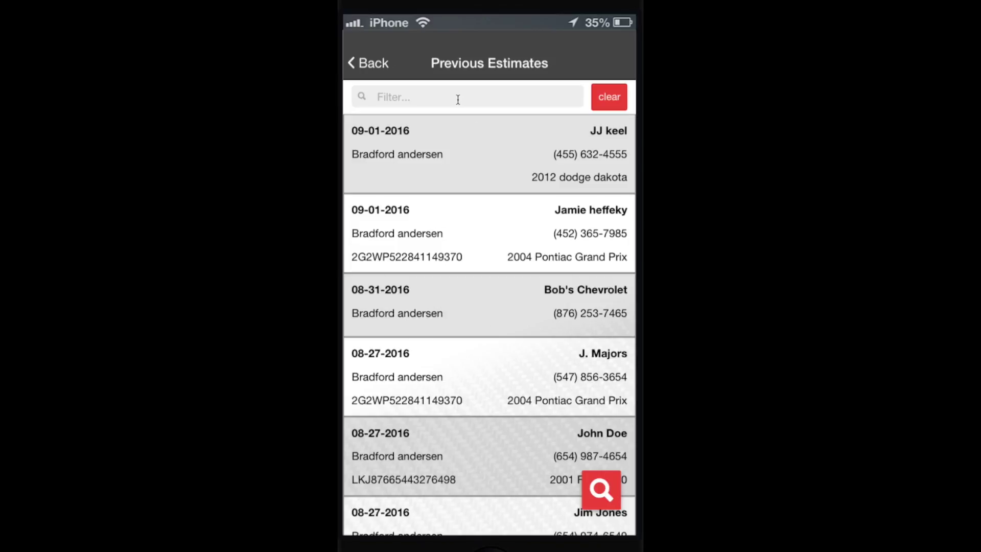
pyautogui.write('John')
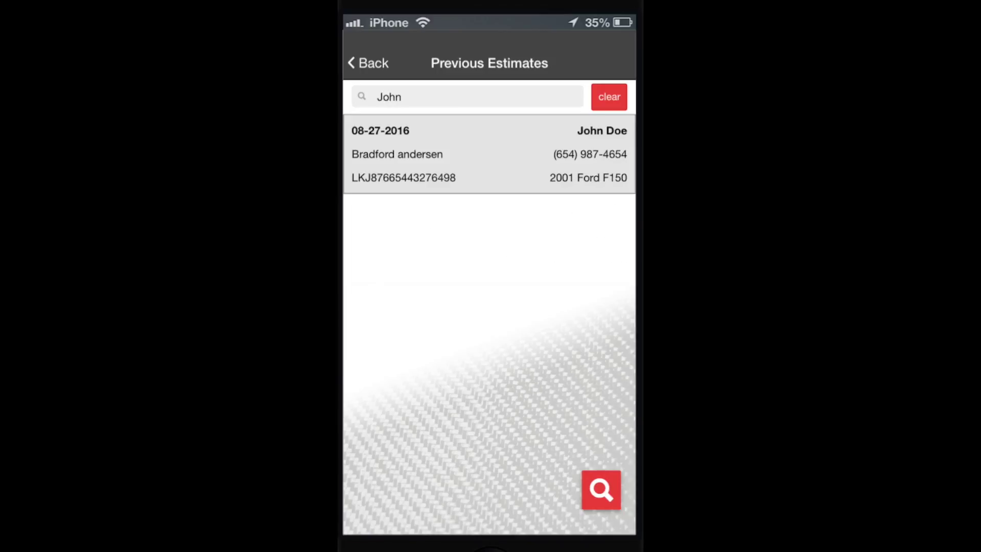
pyautogui.press('BackSpace')
pyautogui.press('BackSpace')
pyautogui.press('BackSpace')
pyautogui.press('BackSpace')
pyautogui.write('dodge')
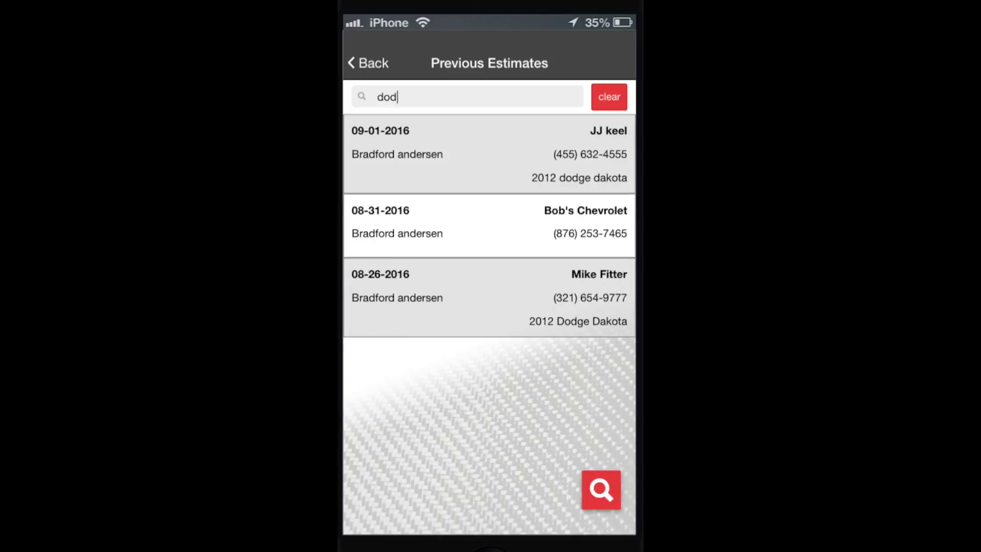
pyautogui.press('BackSpace')
pyautogui.press('BackSpace')
pyautogui.press('BackSpace')
pyautogui.press('BackSpace')
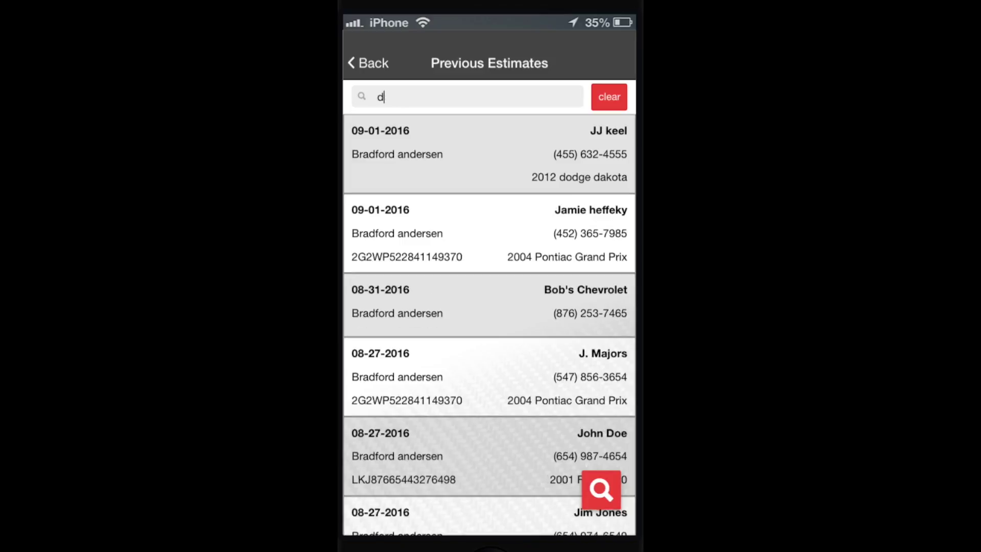
pyautogui.press('BackSpace')
pyautogui.click(603, 488)
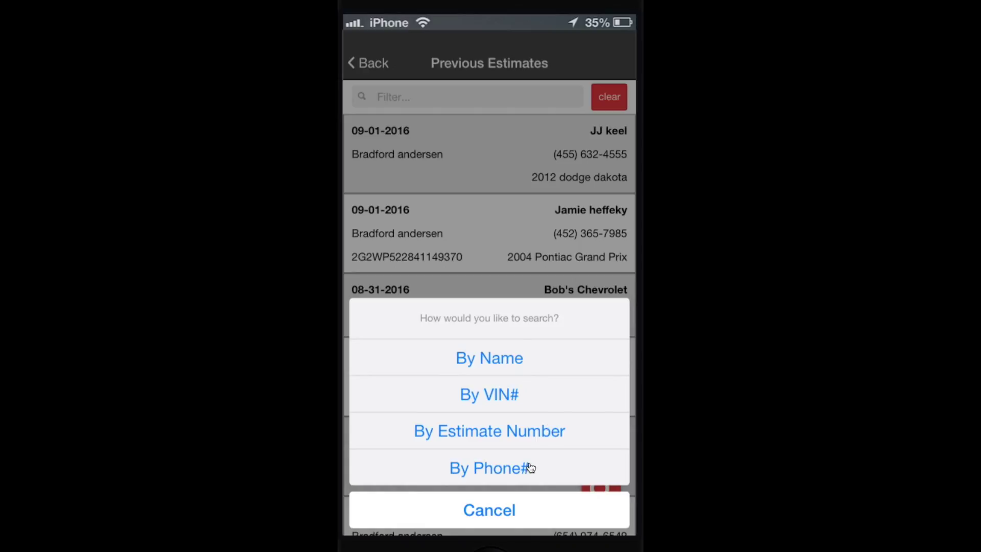
pyautogui.click(534, 526)
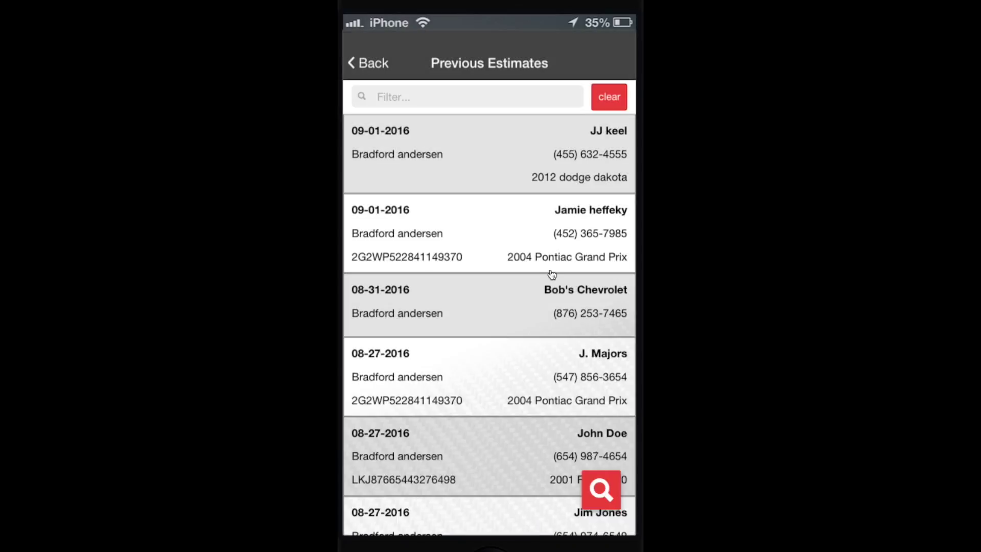
pyautogui.moveTo(552, 275); pyautogui.dragTo(555, 300)
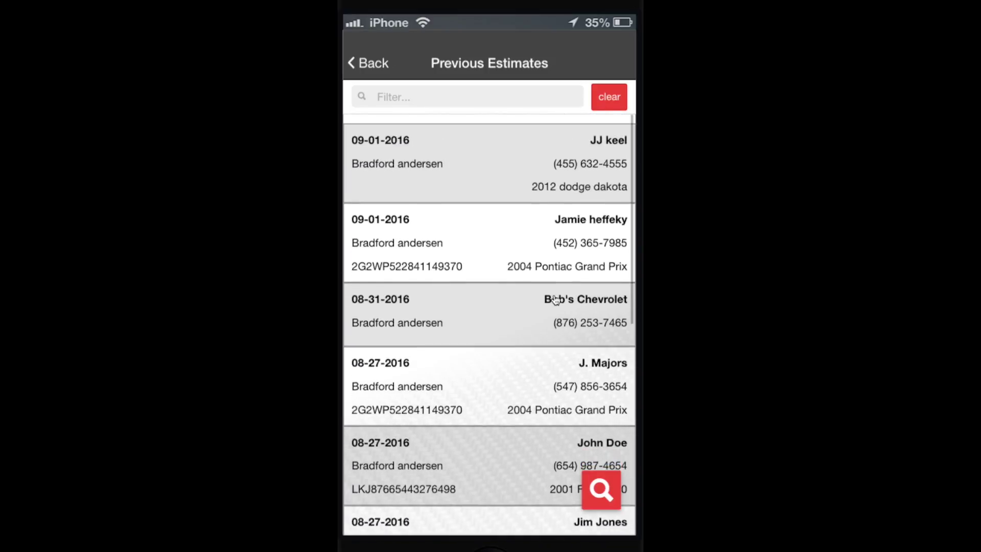